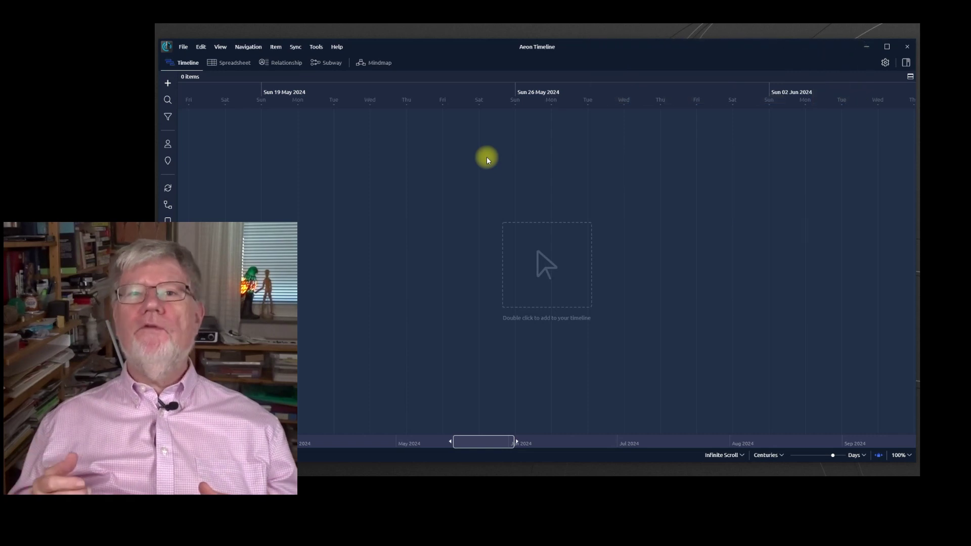
# Add an event labelled "Gaudy Light and Weather Conditions" to the empty timeline
pyautogui.doubleClick(486, 157)
pyautogui.click(829, 97)
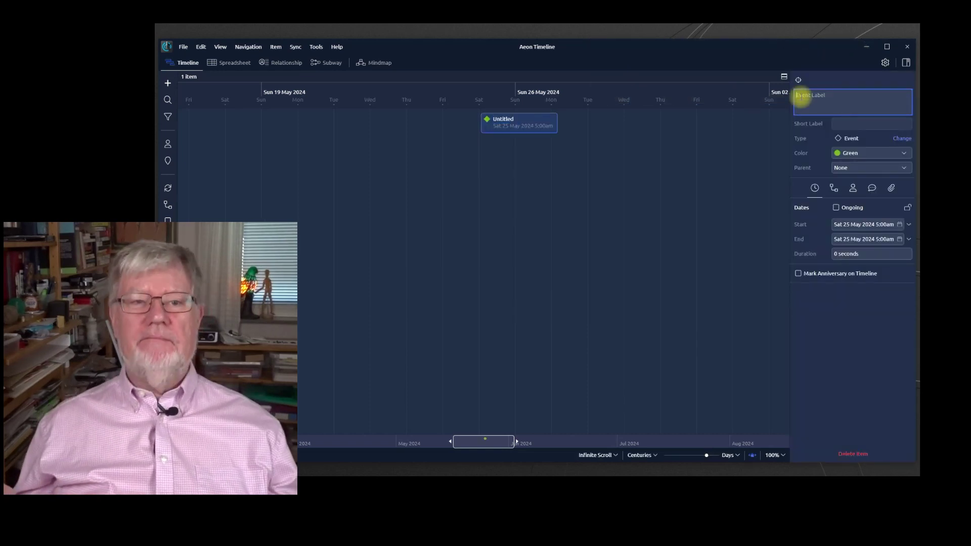
pyautogui.write('Gaudy Light and ')
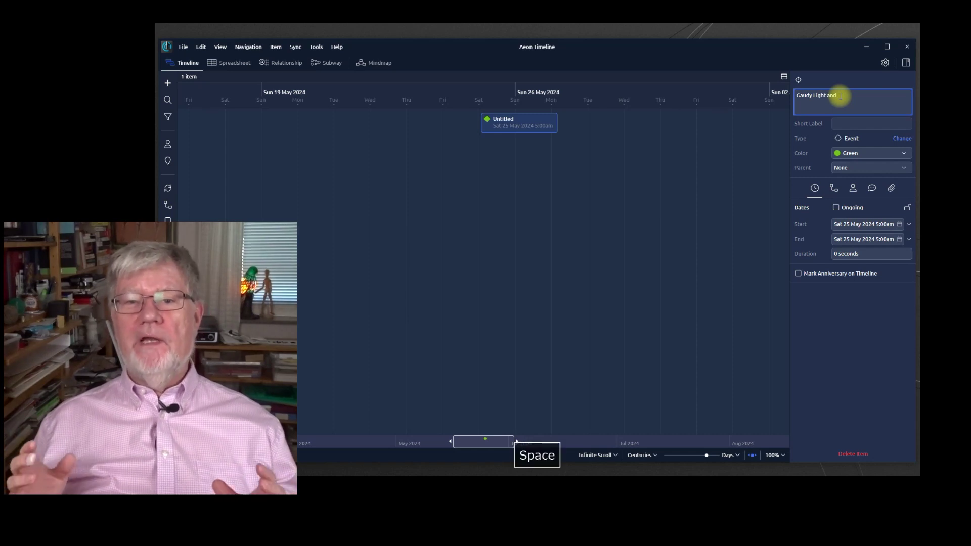
pyautogui.write('Velther Conditions')
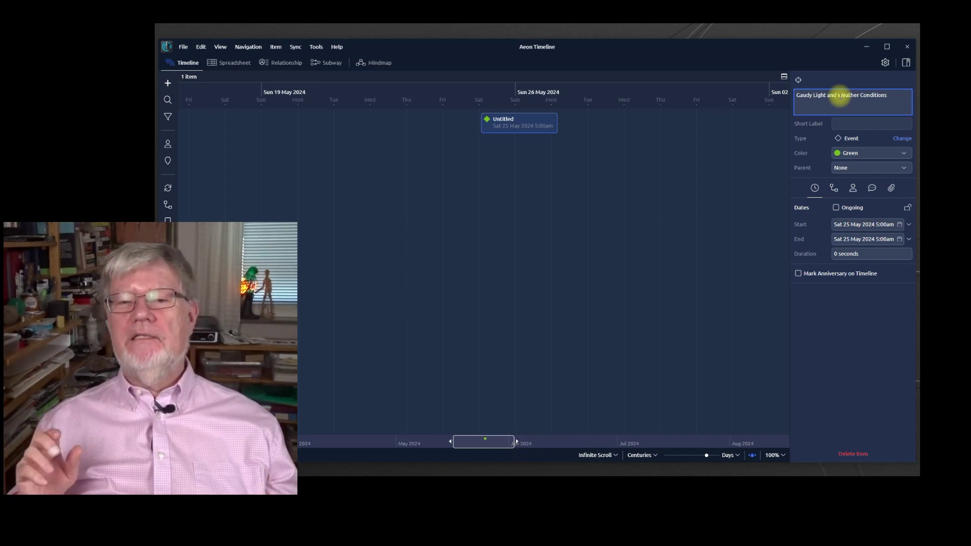
pyautogui.press('Return')
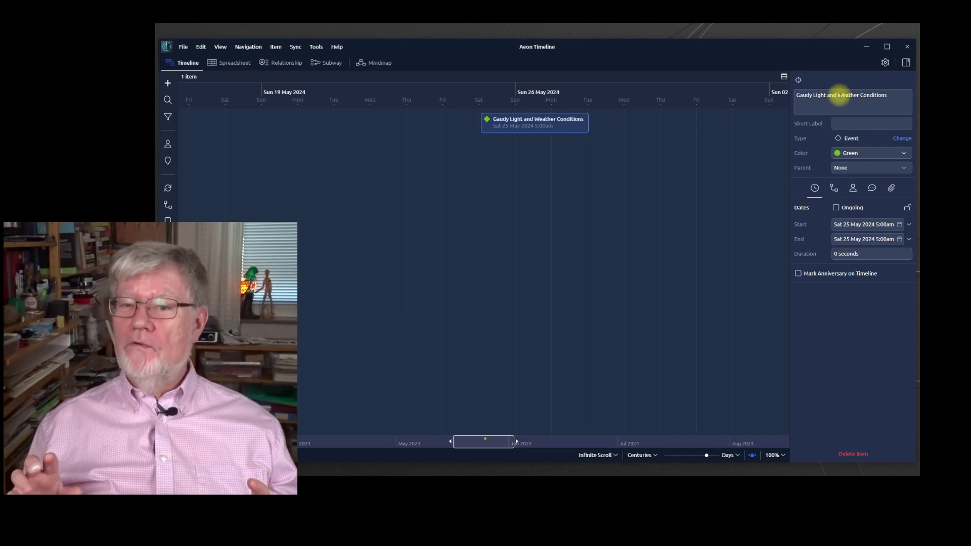
# Set the Gaudy Light and Weather Conditions event to start 21 Jun 2500 12:01am and end 22 Jun 2500 12:01pm
pyautogui.click(903, 225)
pyautogui.write('21 June 2500 0:01am')
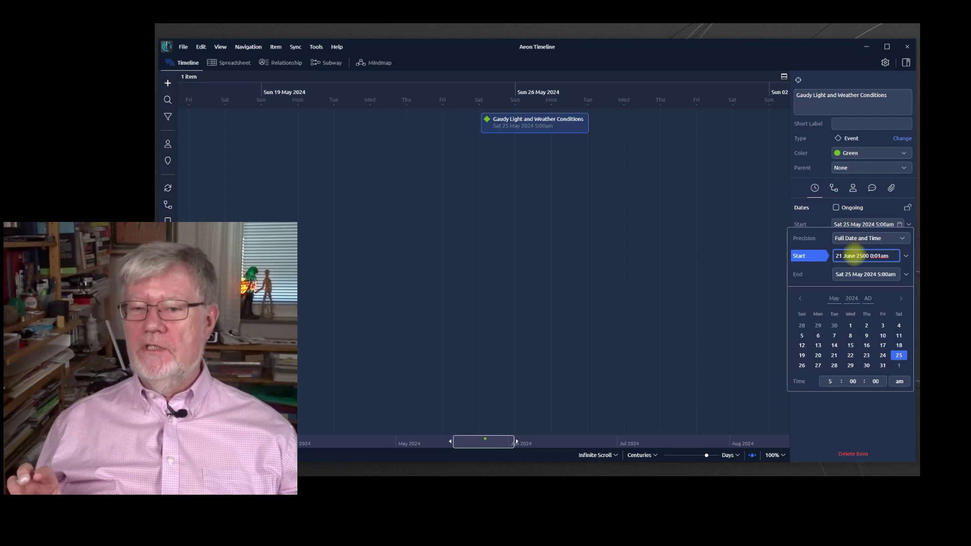
pyautogui.click(884, 276)
pyautogui.write('Mon 22 Jun 2500 12:01pm')
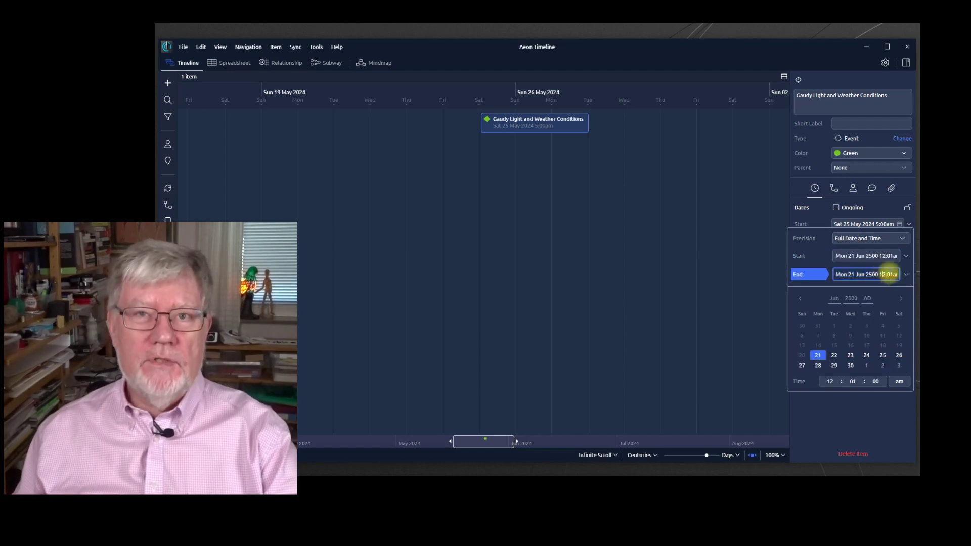
pyautogui.press('Return')
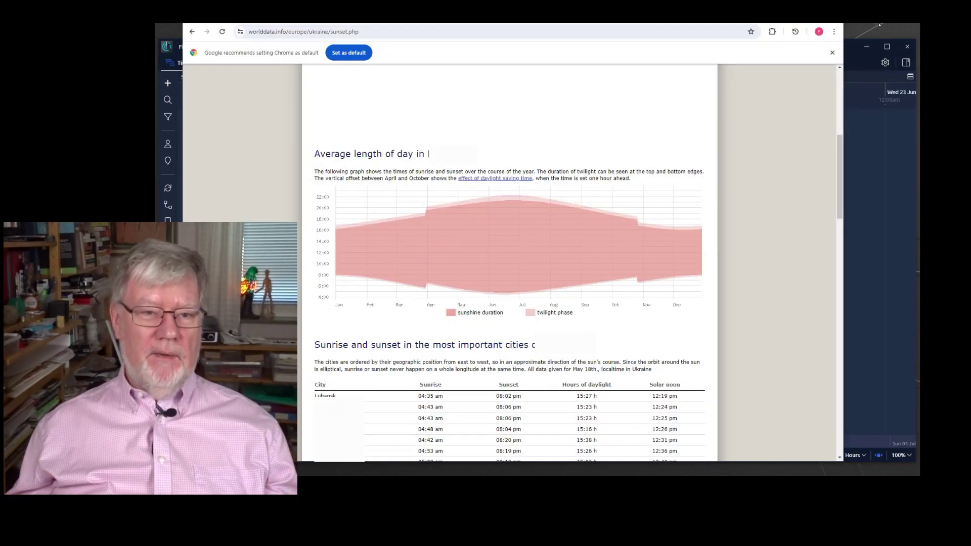
# Consult the sunrise and sunset table, and add a "Sunrise" event at about 4:43am on 21 Jun 2500
pyautogui.scroll(-3, 551, 402)
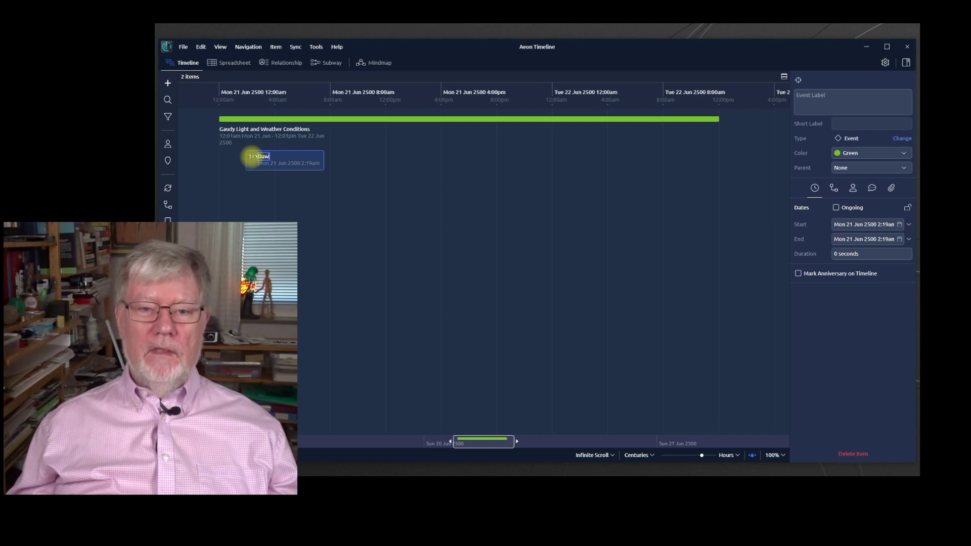
pyautogui.doubleClick(284, 184)
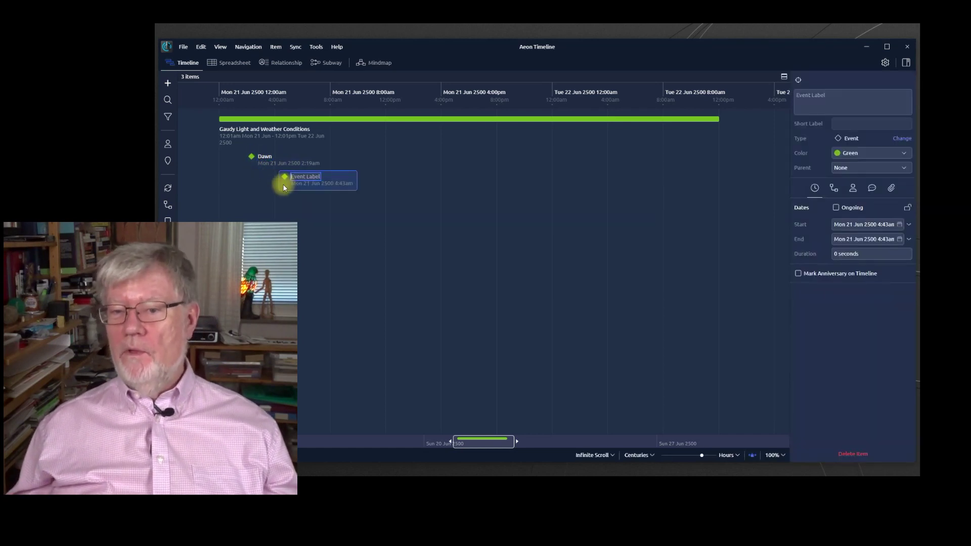
pyautogui.write('Sunrise')
pyautogui.press('Return')
# Add a "Gloaming" event at about 7:50pm and a "Sunset" event at about 9:26pm on 21 Jun 2500
pyautogui.doubleClick(494, 156)
pyautogui.write('Gloaming')
pyautogui.press('Return')
pyautogui.doubleClick(517, 163)
pyautogui.write('Subset')
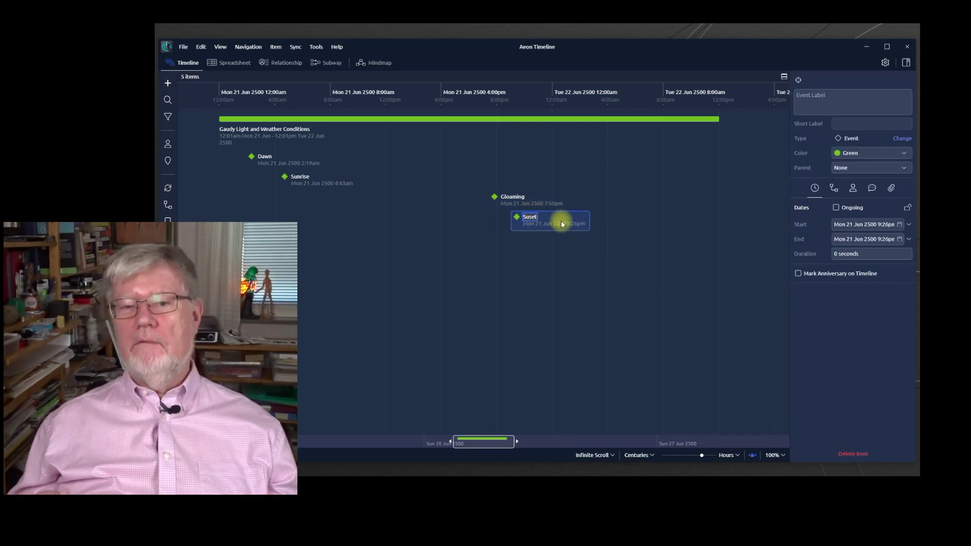
pyautogui.click(577, 243)
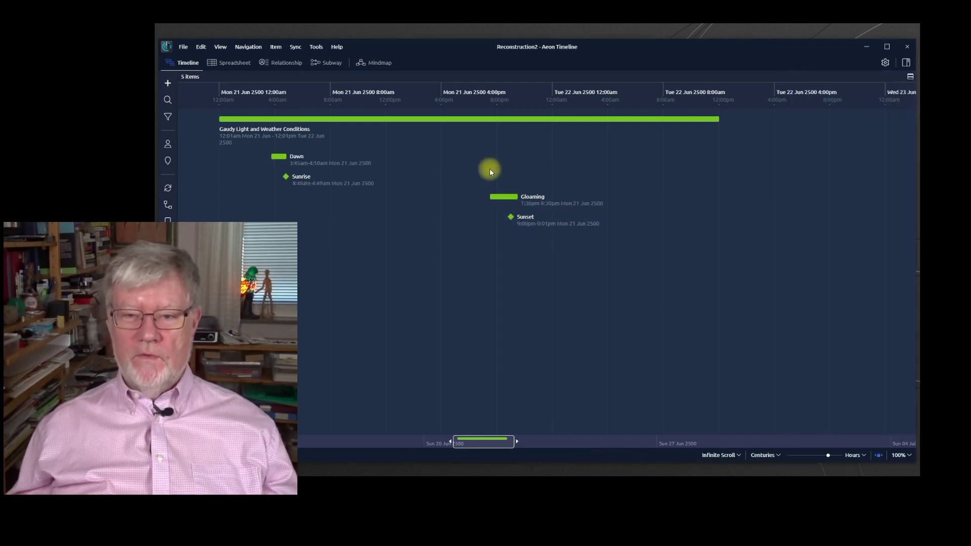
# Add an event labelled "Light, local, occasional rain" at about 7:27pm on 21 Jun 2500
pyautogui.doubleClick(490, 170)
pyautogui.write('Light')
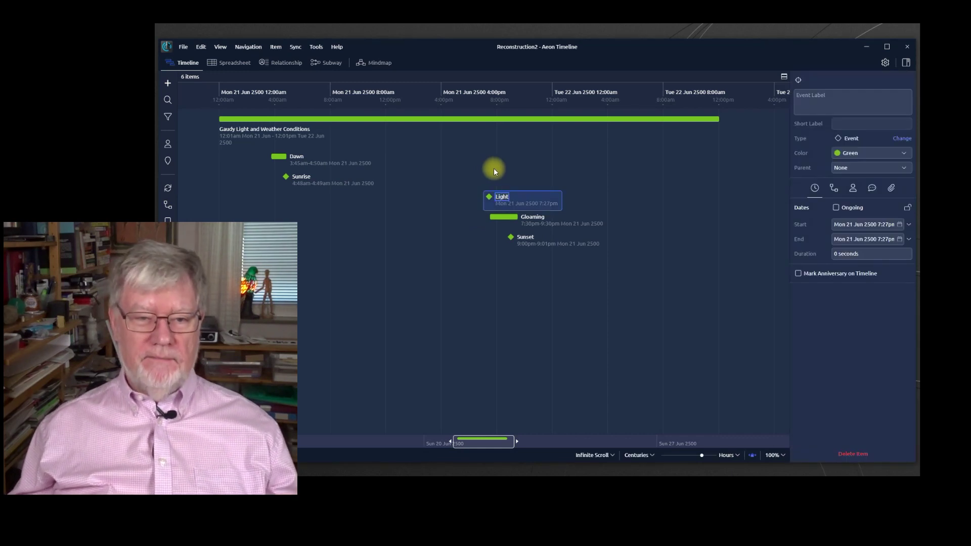
pyautogui.write(', local')
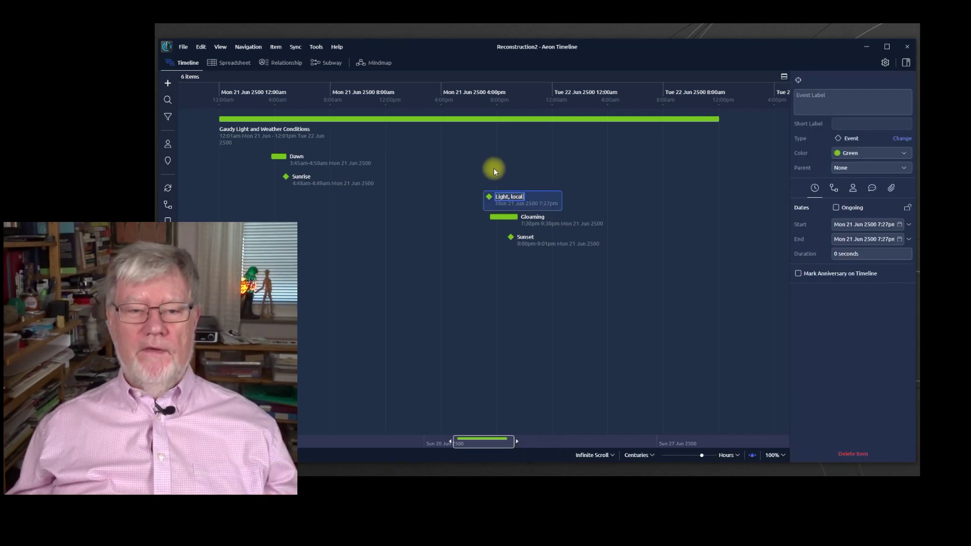
pyautogui.write(', occasional rain')
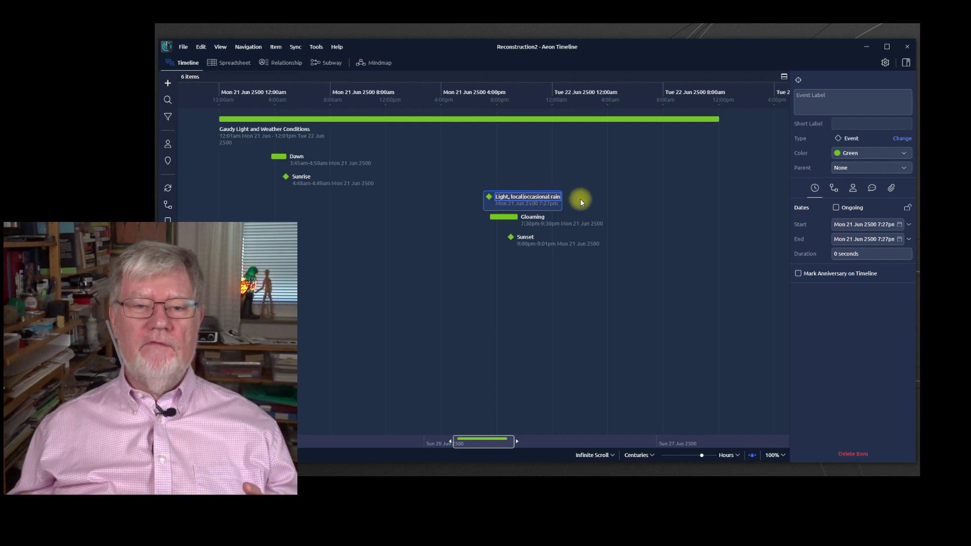
# Set the rain event's start to 6:27pm and its duration to 8 hours
pyautogui.click(893, 224)
pyautogui.click(829, 381)
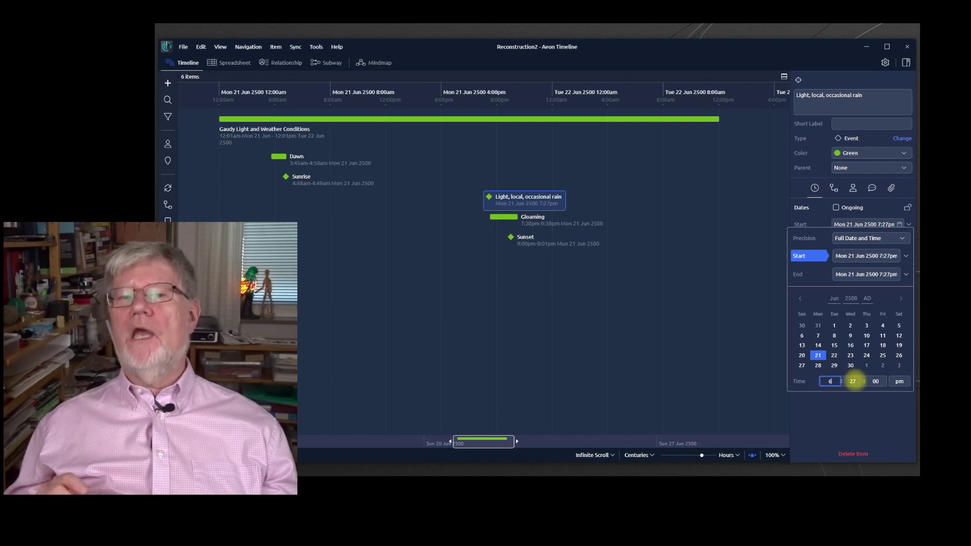
pyautogui.click(866, 274)
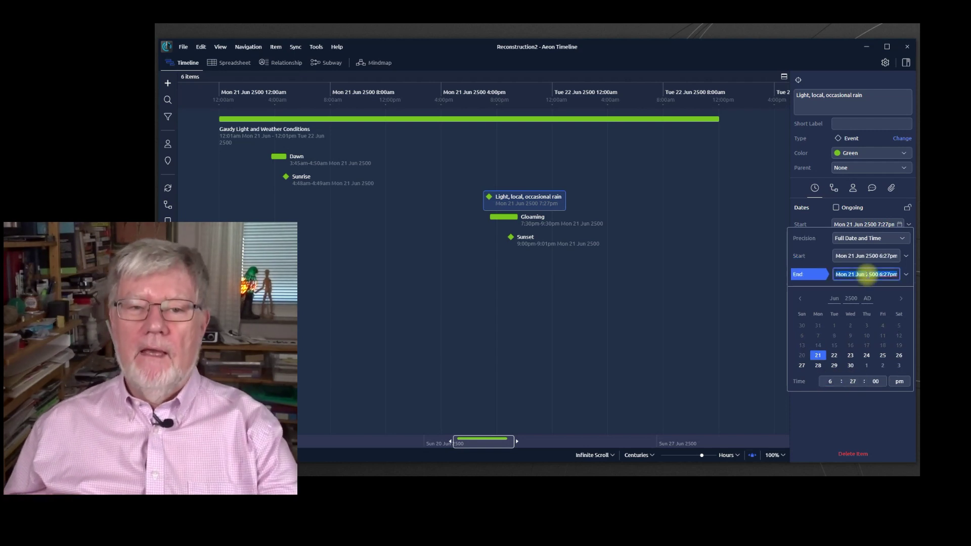
pyautogui.click(866, 254)
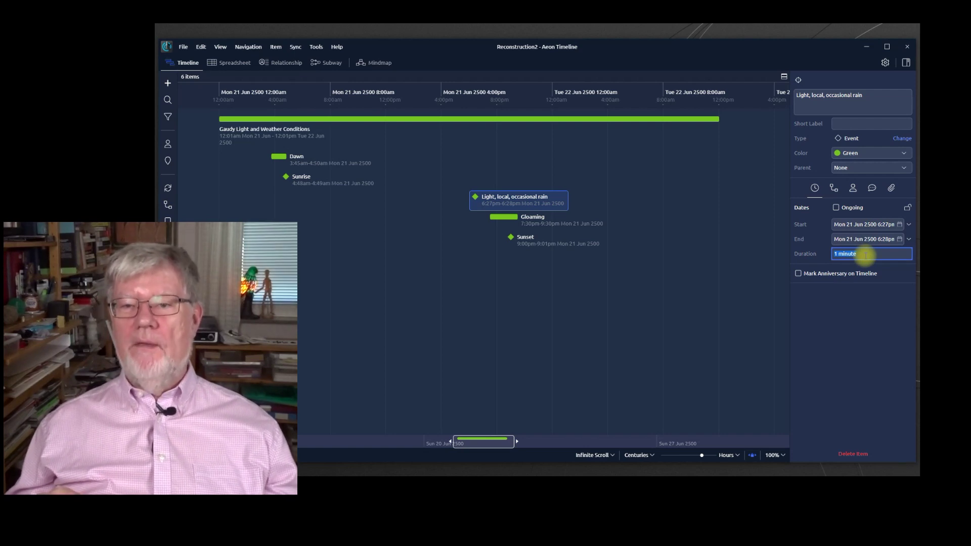
pyautogui.write('8 ho')
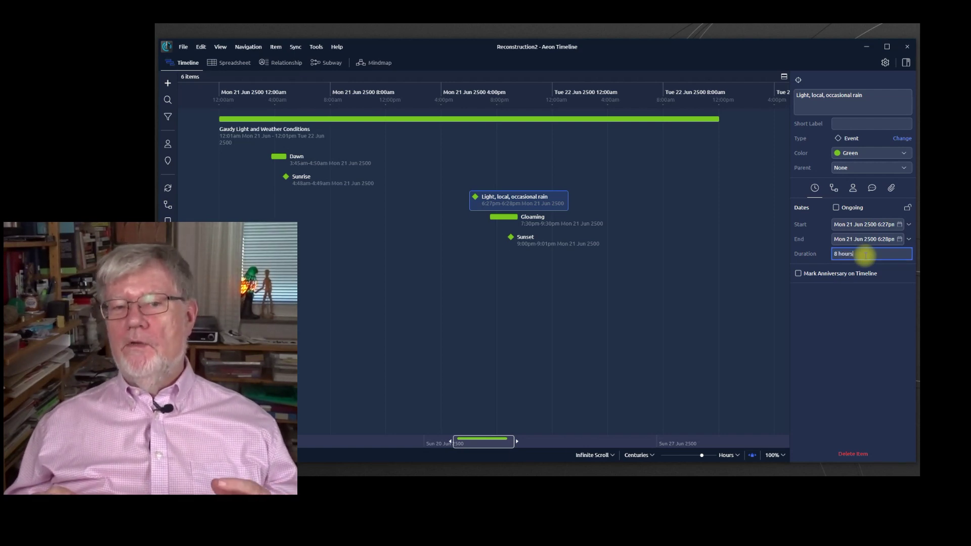
pyautogui.write('urs')
pyautogui.press('Return')
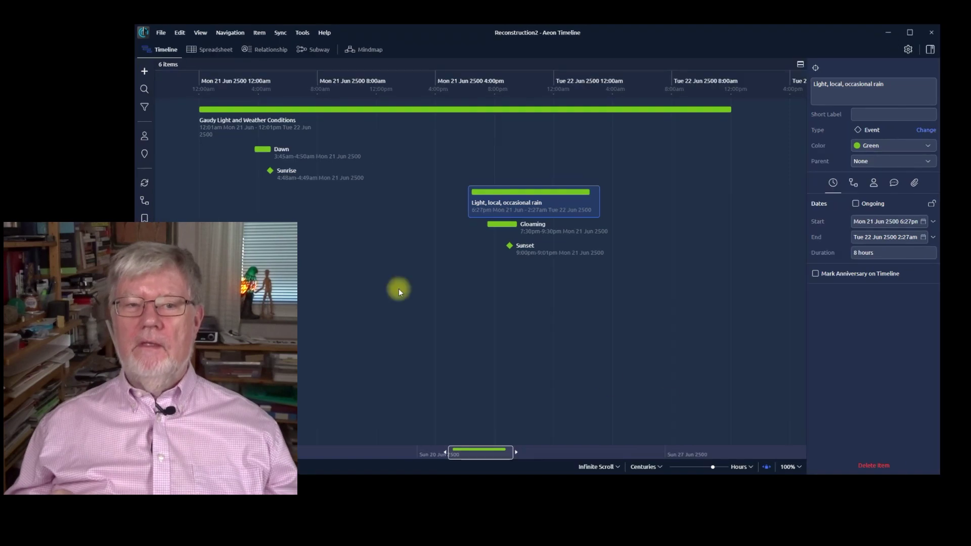
# Add a "Temperature 16.6C-17.8C" event at about 4:57am below Sunrise and extend its end by 2 hours
pyautogui.click(272, 204)
pyautogui.doubleClick(271, 204)
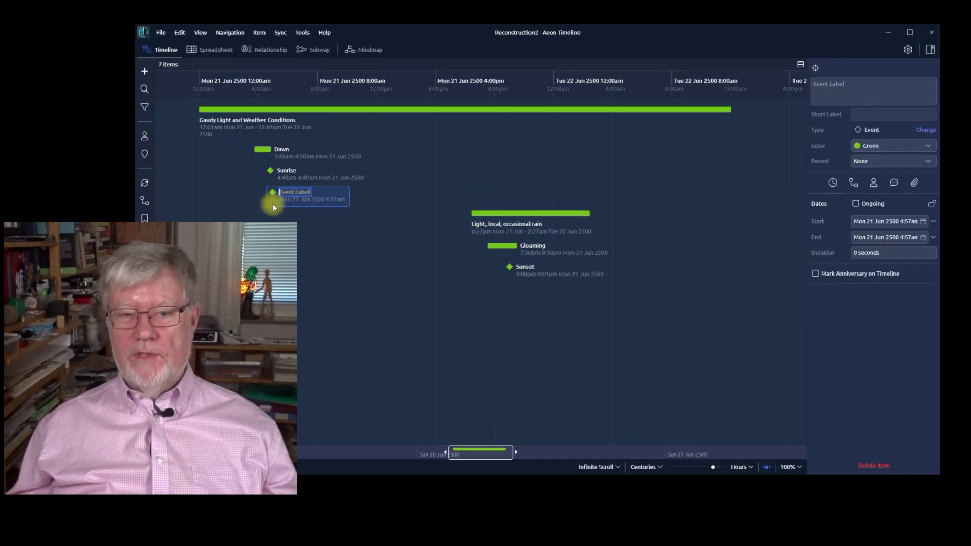
pyautogui.write('Temperature')
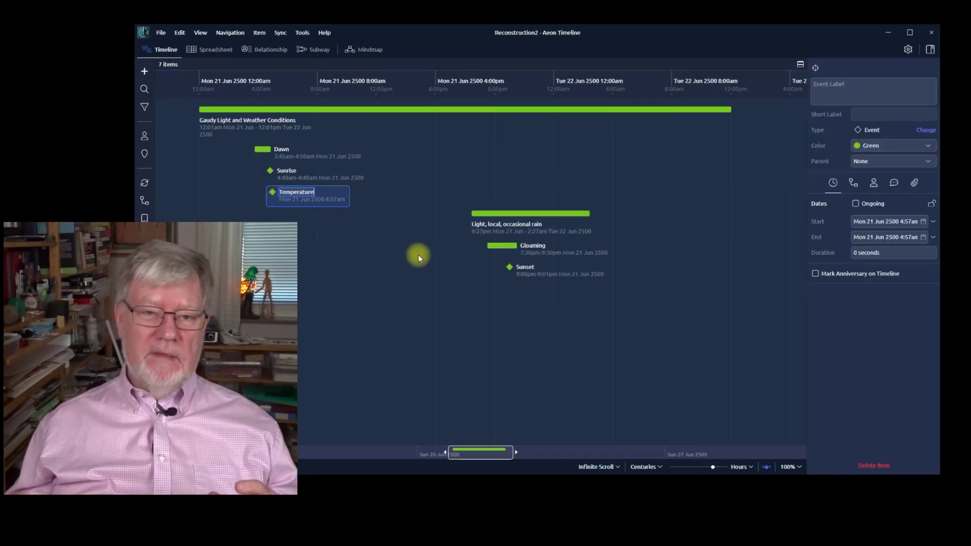
pyautogui.write(' 16.6C-17.8')
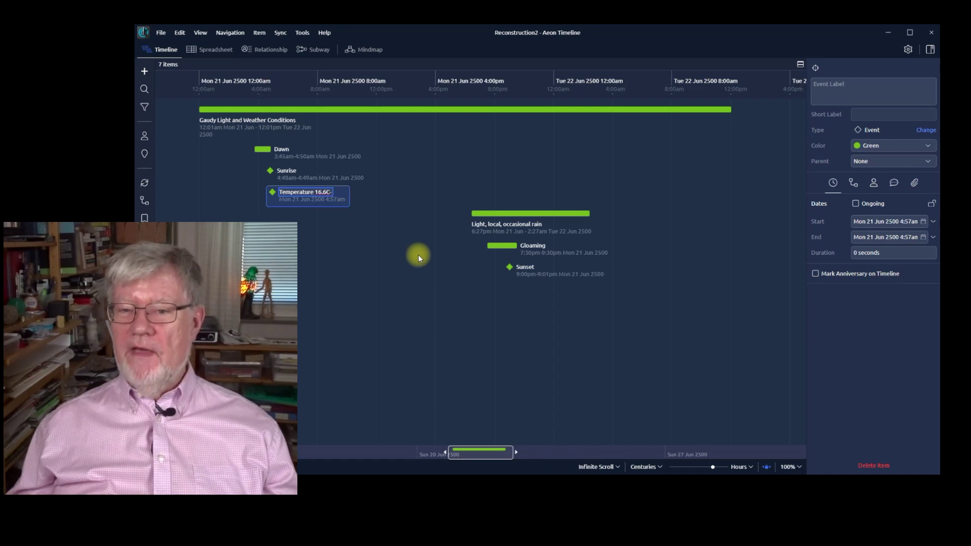
pyautogui.write('C')
pyautogui.moveTo(405, 192); pyautogui.dragTo(466, 191)
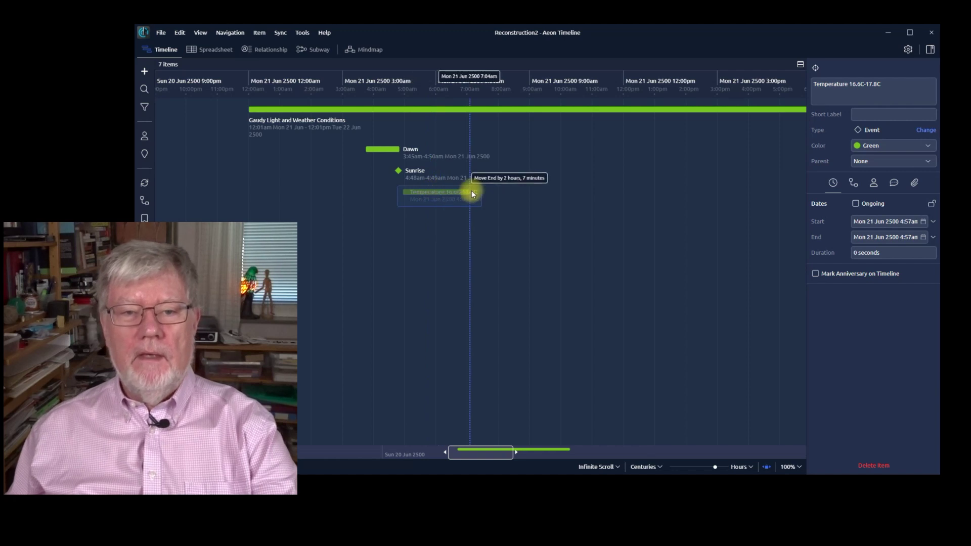
# Duplicate the temperature event as "Temperature 17.8C-18.3C" and move the copy to start at 6:57am
pyautogui.rightClick(444, 200)
pyautogui.click(468, 208)
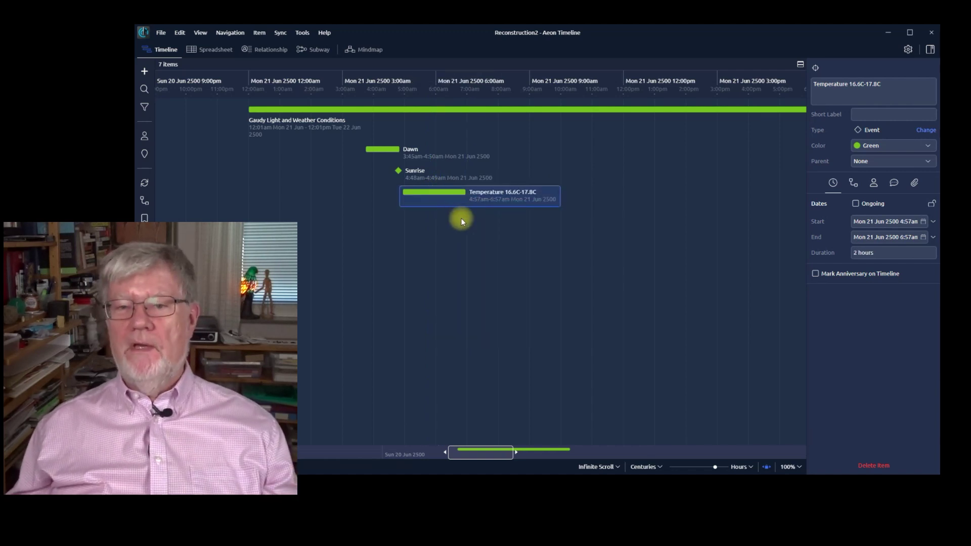
pyautogui.rightClick(428, 221)
pyautogui.click(444, 229)
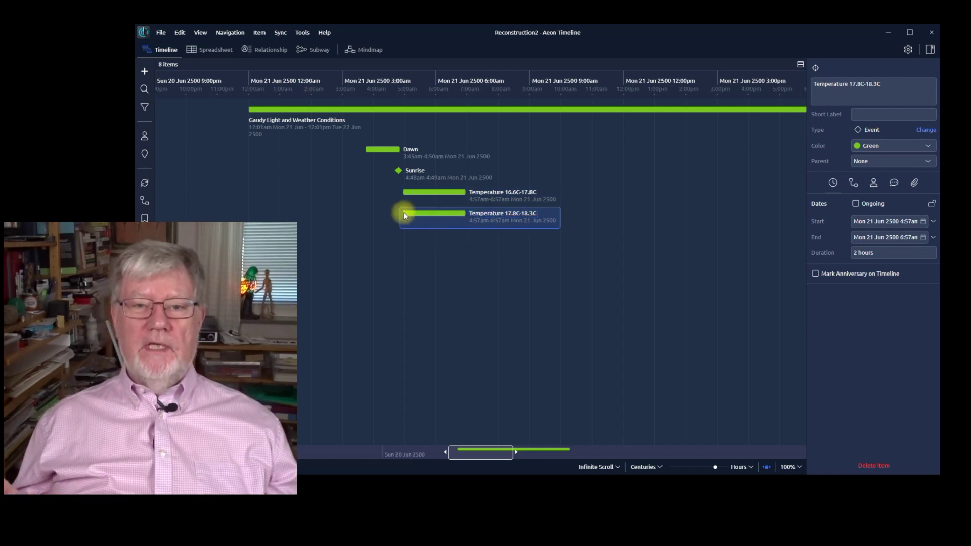
pyautogui.moveTo(404, 215); pyautogui.dragTo(468, 212)
# Make Gaudy Light and Weather Conditions the parent of the Dawn and Sunrise events
pyautogui.click(271, 149)
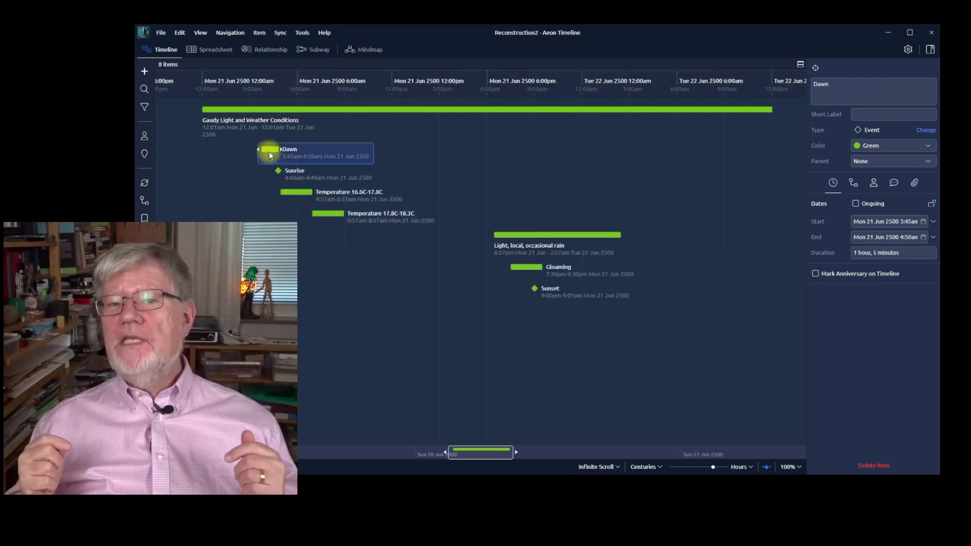
pyautogui.click(881, 162)
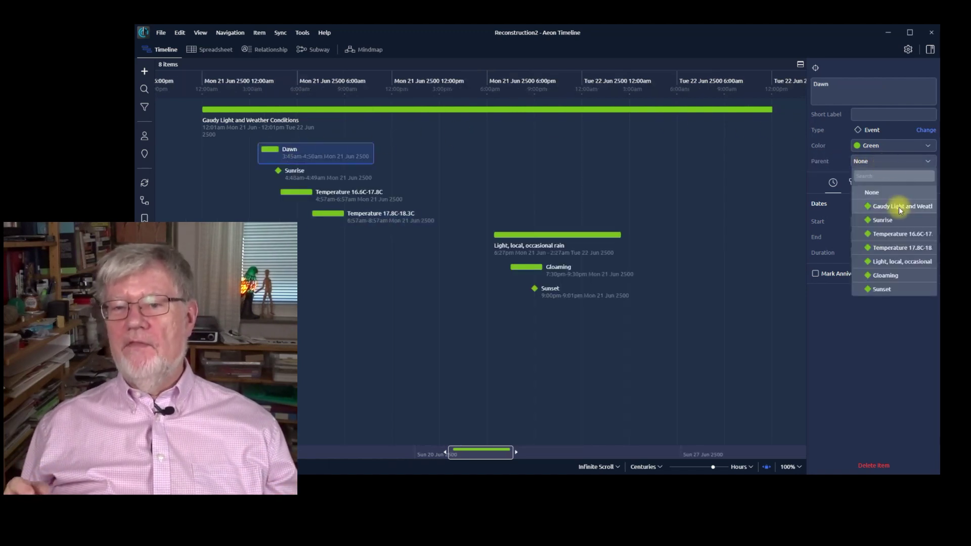
pyautogui.click(899, 207)
pyautogui.click(301, 152)
pyautogui.click(896, 162)
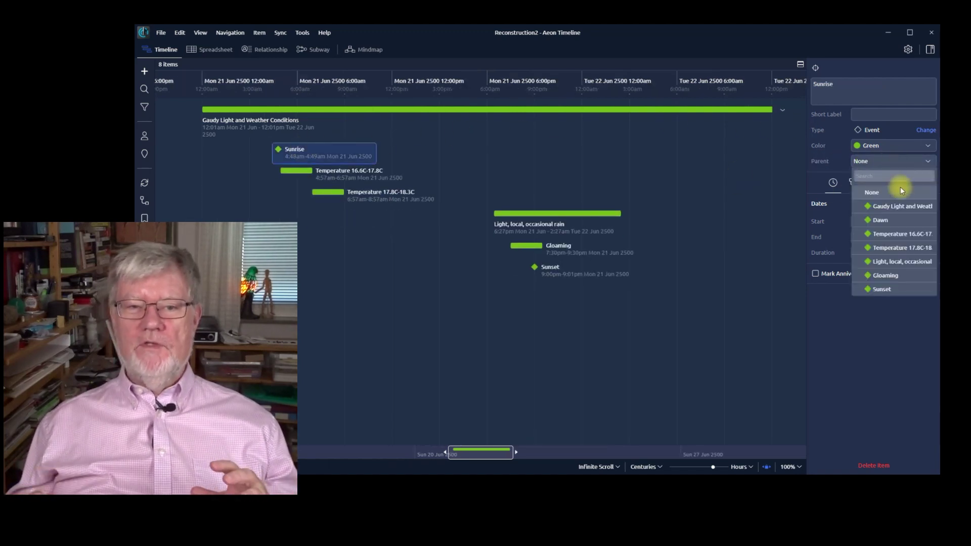
pyautogui.click(900, 206)
# Assign both temperature events to the Gaudy Light and Weather Conditions parent
pyautogui.click(349, 155)
pyautogui.click(896, 162)
pyautogui.click(900, 206)
pyautogui.click(349, 152)
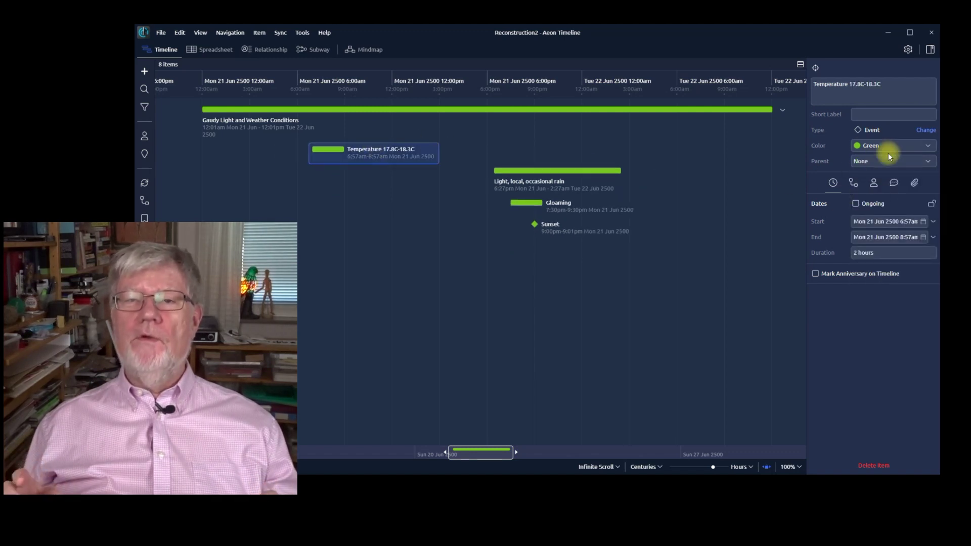
pyautogui.click(886, 161)
pyautogui.click(900, 206)
# Nest the rain, Gloaming and Sunset events under Gaudy Light and Weather Conditions, and expand that parent event
pyautogui.click(552, 152)
pyautogui.click(872, 161)
pyautogui.click(900, 206)
pyautogui.click(525, 149)
pyautogui.click(886, 161)
pyautogui.click(900, 206)
pyautogui.click(540, 149)
pyautogui.click(868, 161)
pyautogui.click(895, 204)
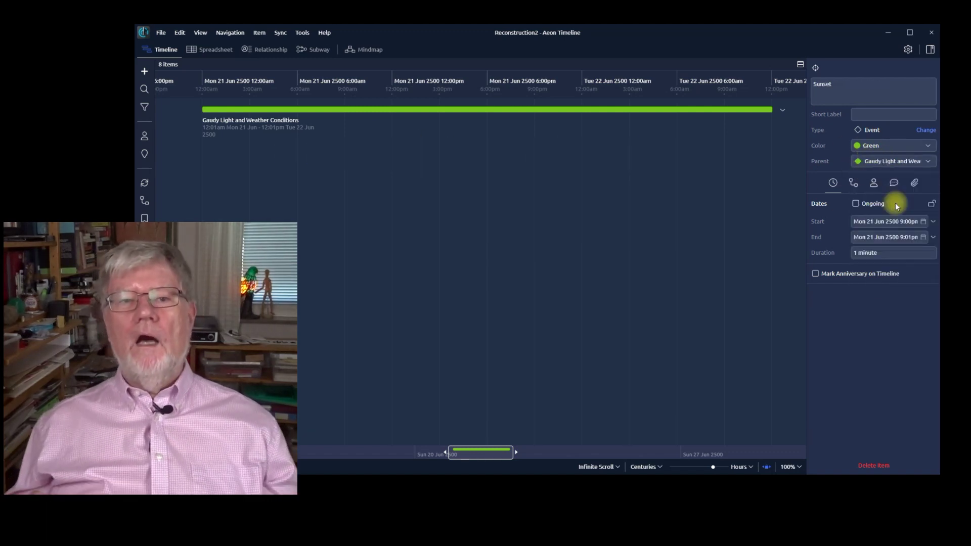
pyautogui.click(784, 109)
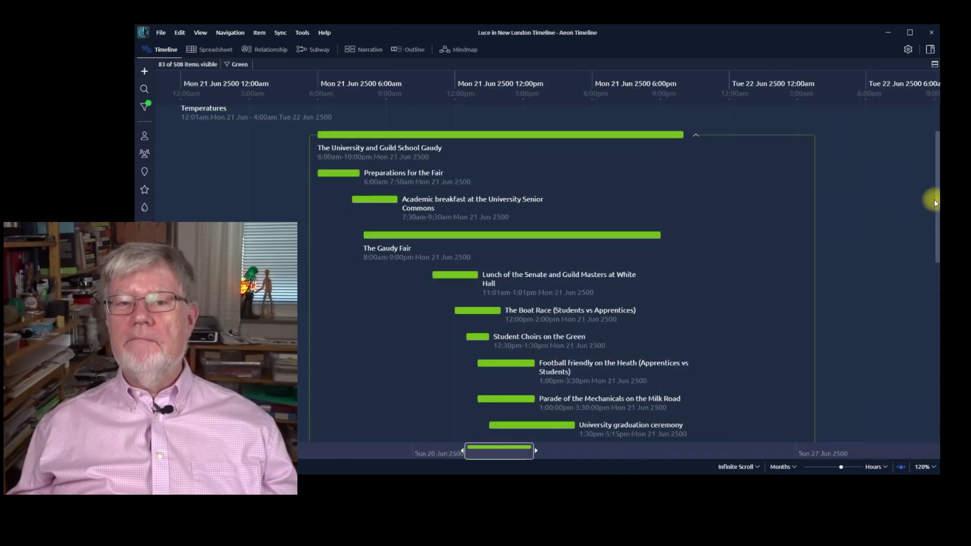
# Look through the green items of the Luce in New Lundon timeline, and filter it to Teal items only
pyautogui.moveTo(935, 205); pyautogui.dragTo(938, 303)
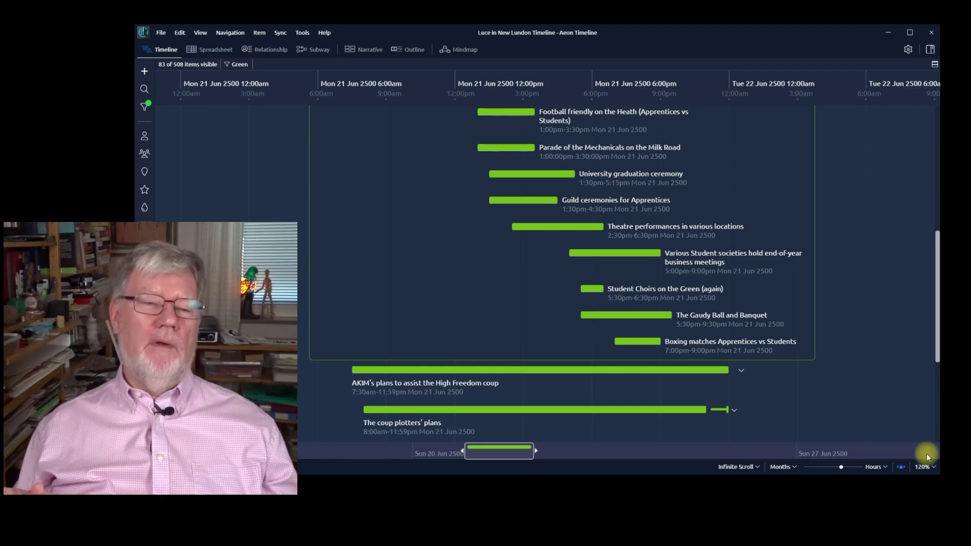
pyautogui.click(144, 106)
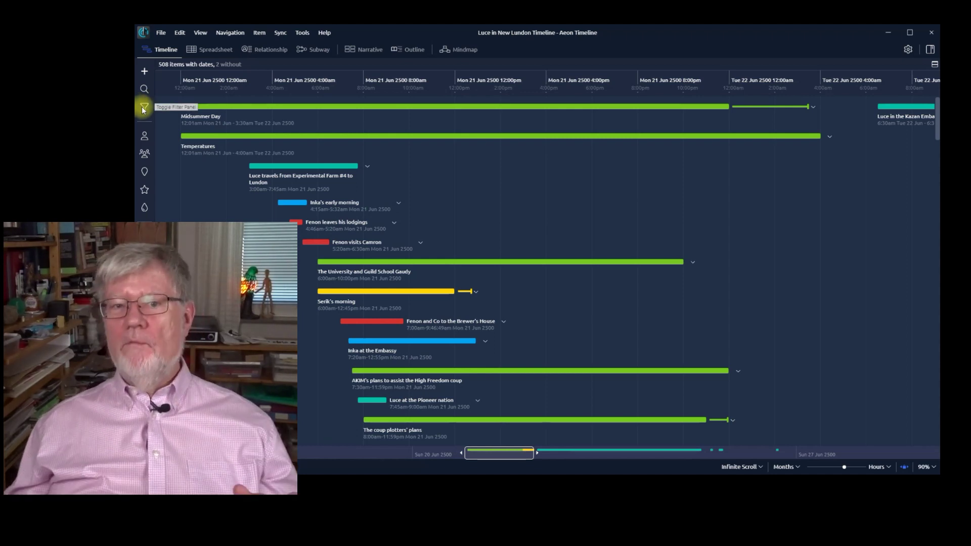
pyautogui.click(144, 107)
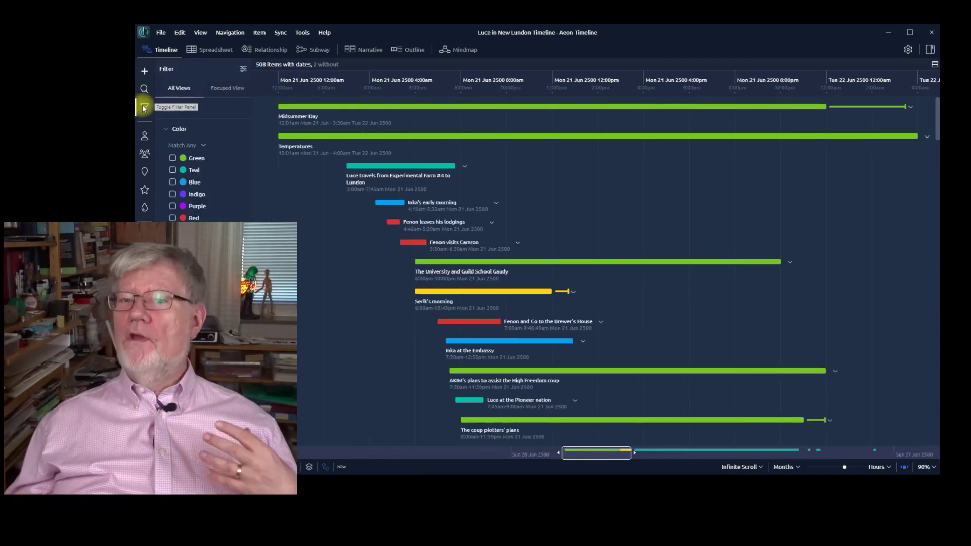
pyautogui.click(172, 169)
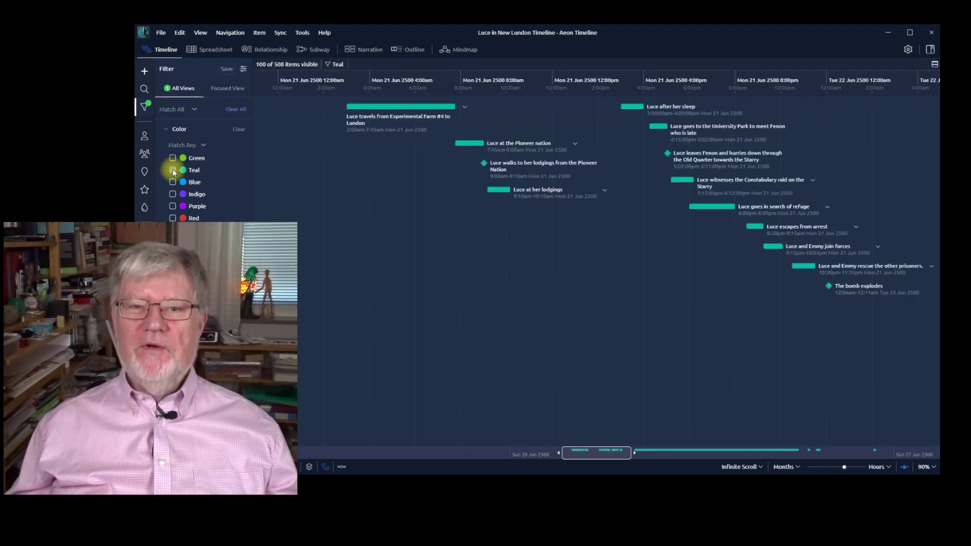
# Remove the Teal filter, view the Purple, Orange and Green items one color at a time, and leave all colors unfiltered
pyautogui.click(172, 169)
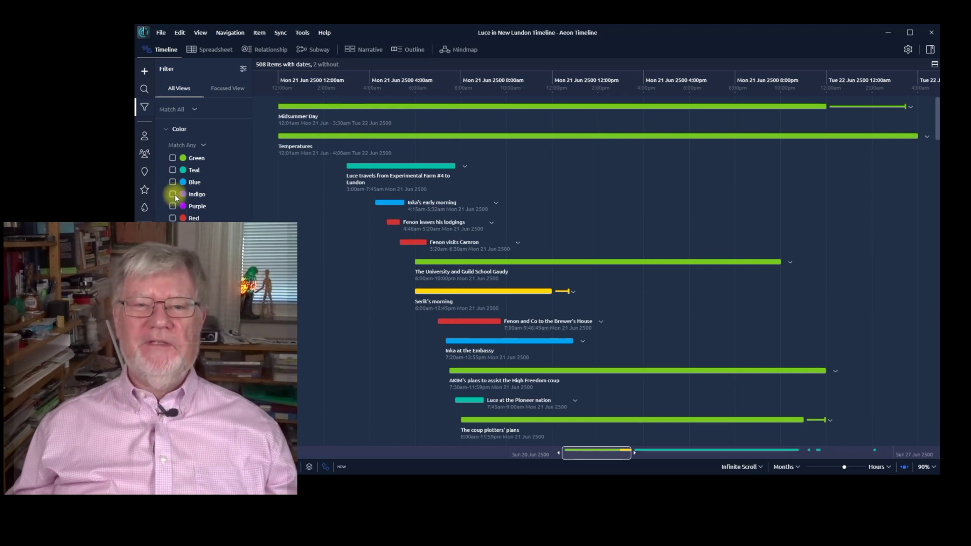
pyautogui.click(172, 206)
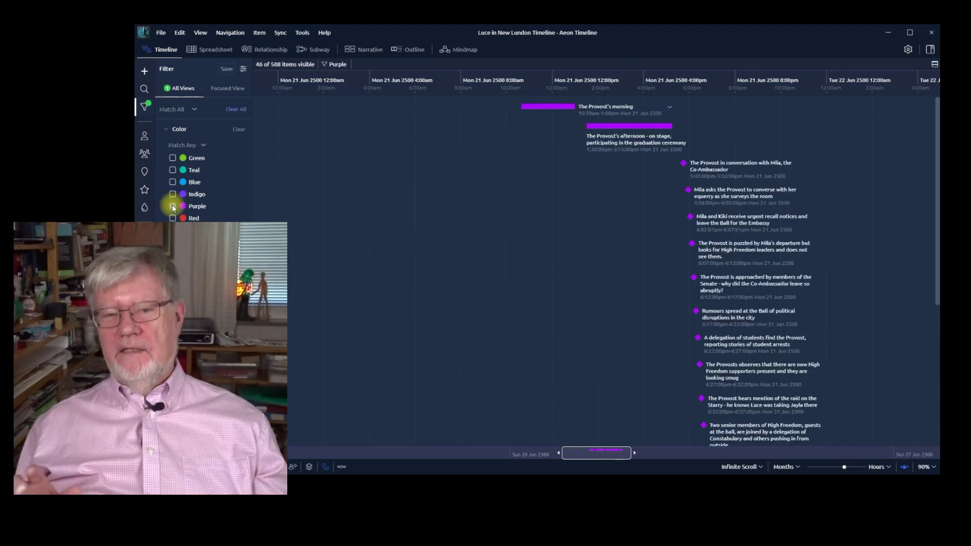
pyautogui.click(173, 207)
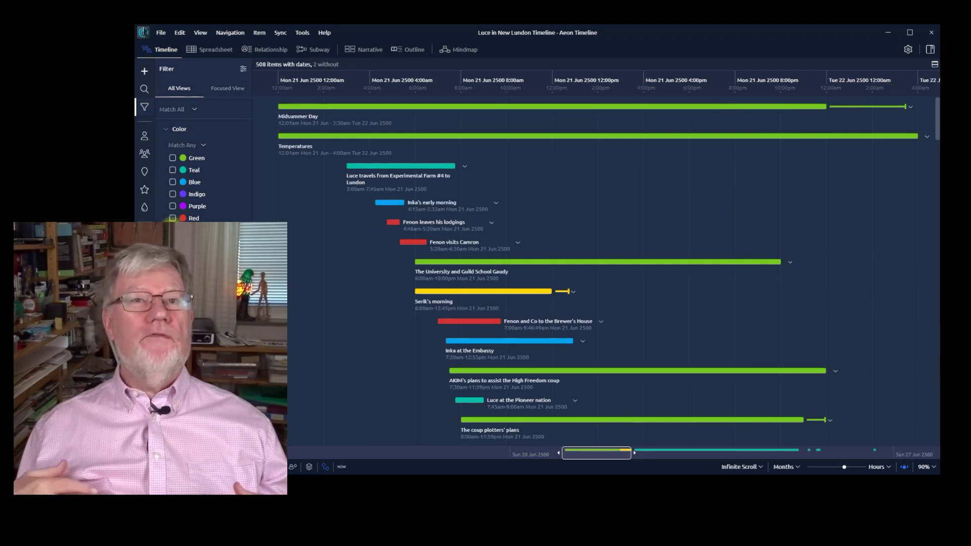
pyautogui.click(172, 230)
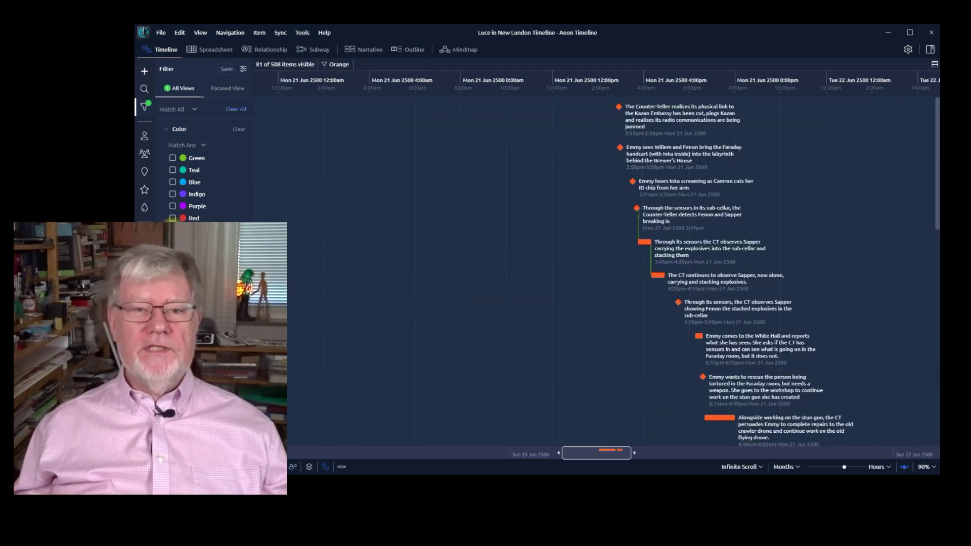
pyautogui.click(172, 230)
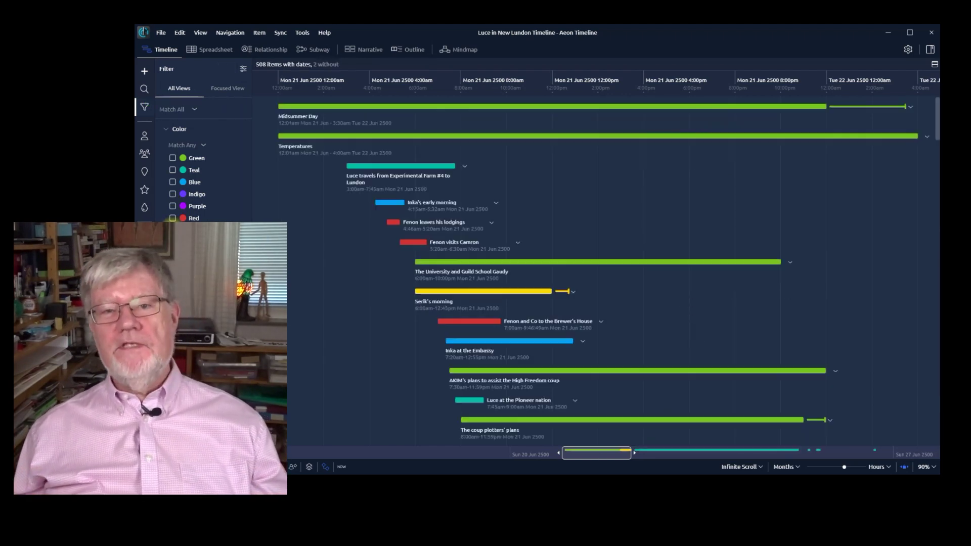
pyautogui.click(172, 158)
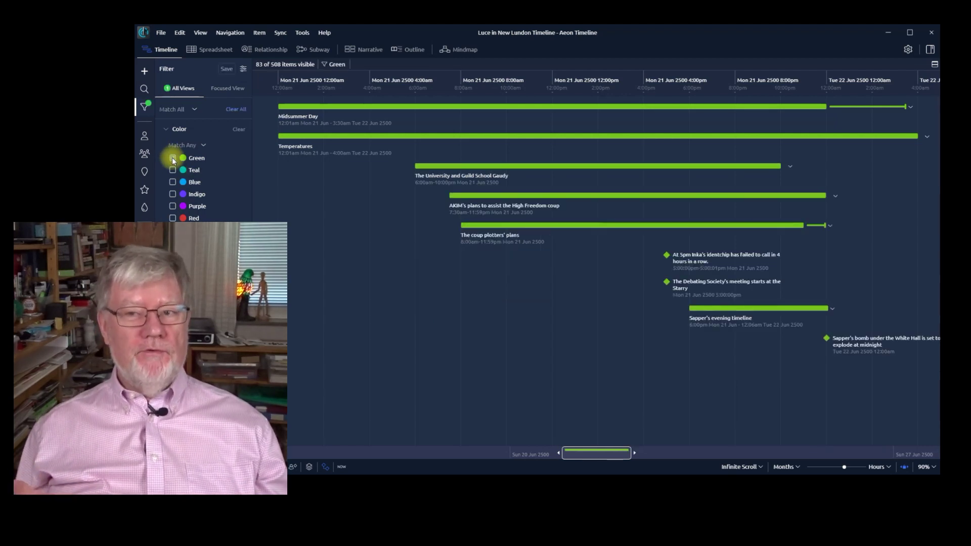
pyautogui.click(173, 158)
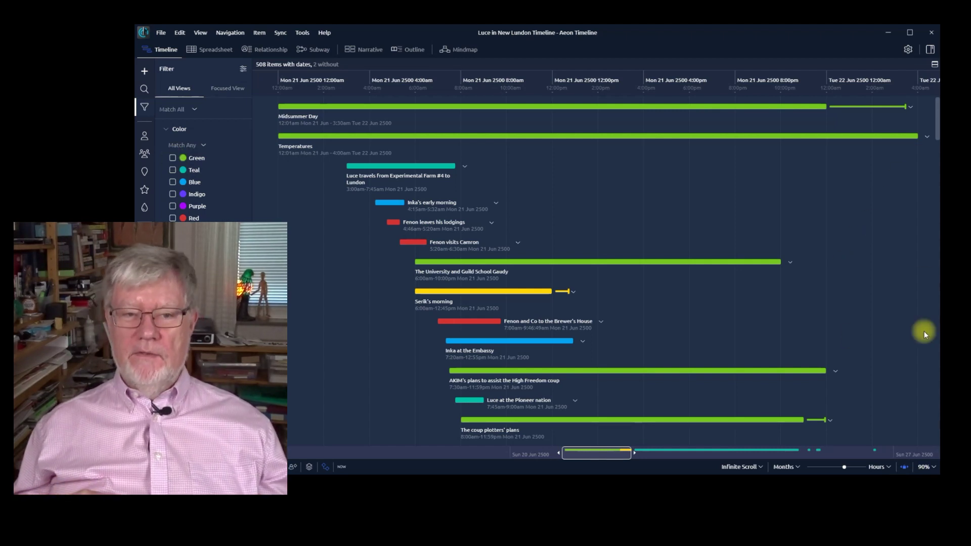
# Set the timeline's display zoom to 70% and look through the events down to the end of the list
pyautogui.click(934, 468)
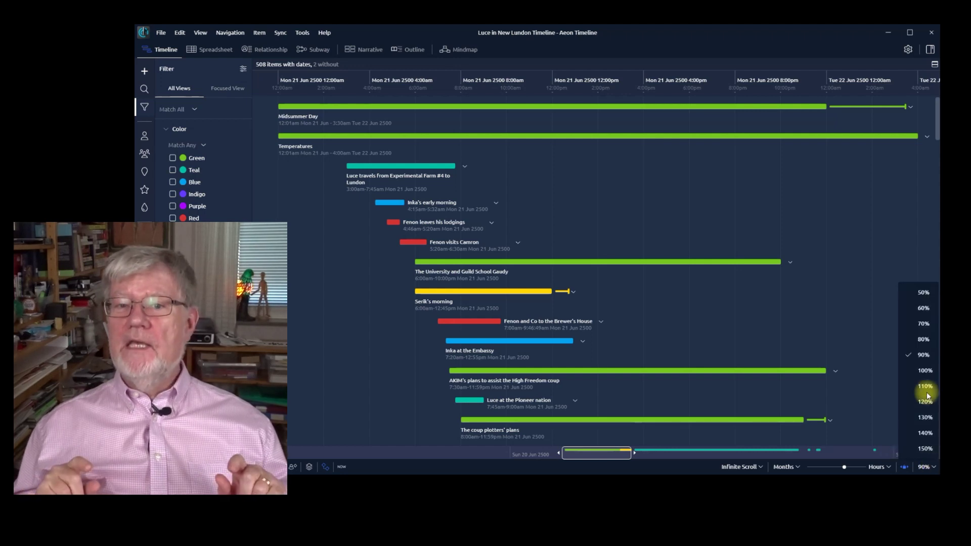
pyautogui.click(921, 324)
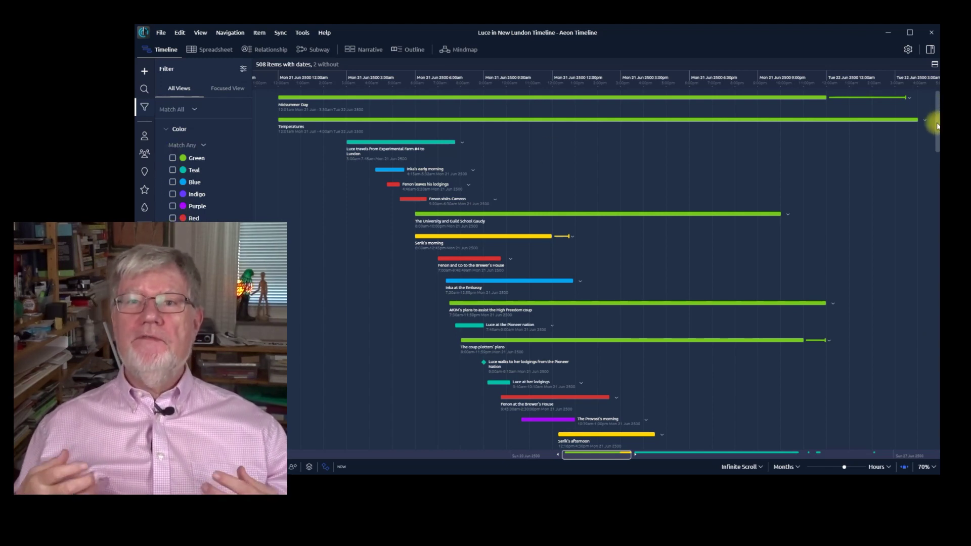
pyautogui.moveTo(936, 128); pyautogui.dragTo(924, 422)
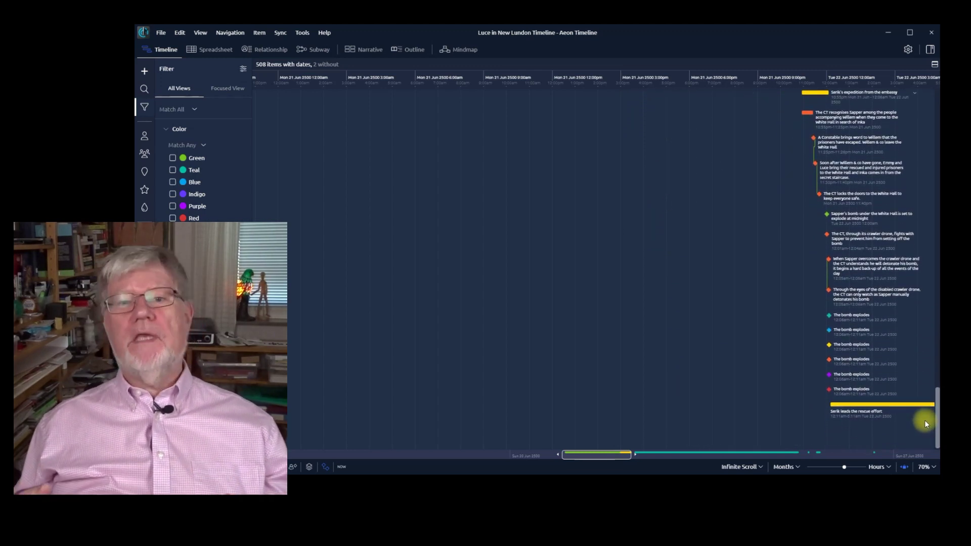
# Enlarge the timeline's display zoom to 130% and examine the final bomb explosion events and the dates around them
pyautogui.click(933, 467)
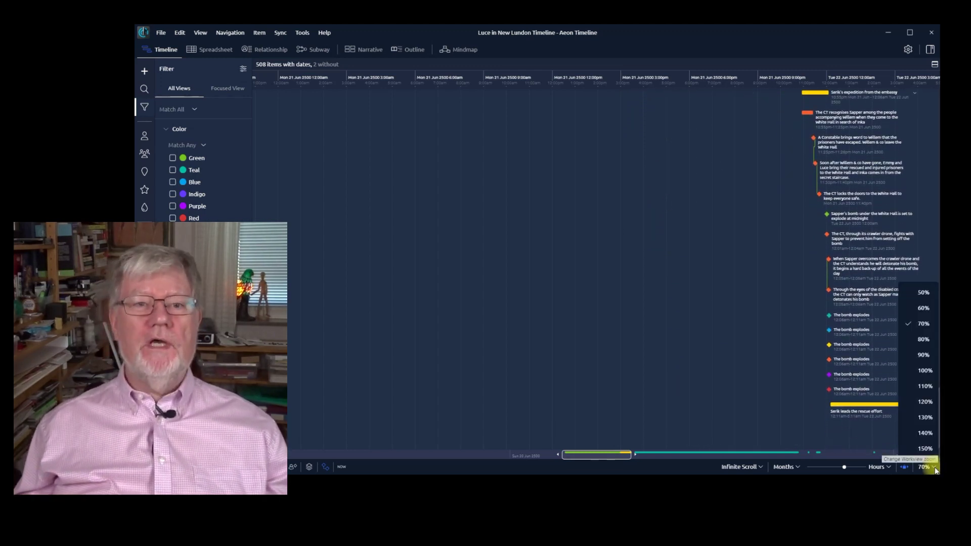
pyautogui.click(929, 417)
pyautogui.scroll(-15, 929, 420)
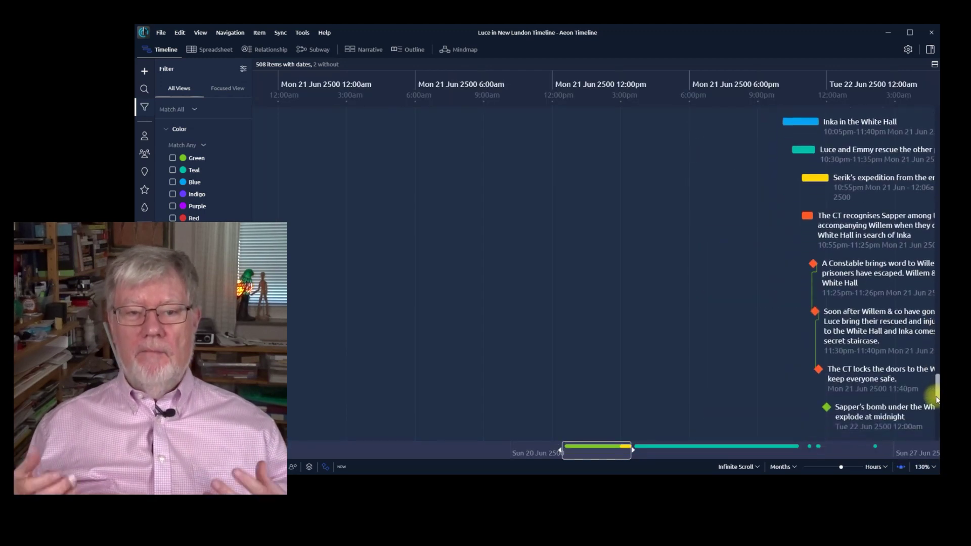
pyautogui.scroll(-1, 936, 427)
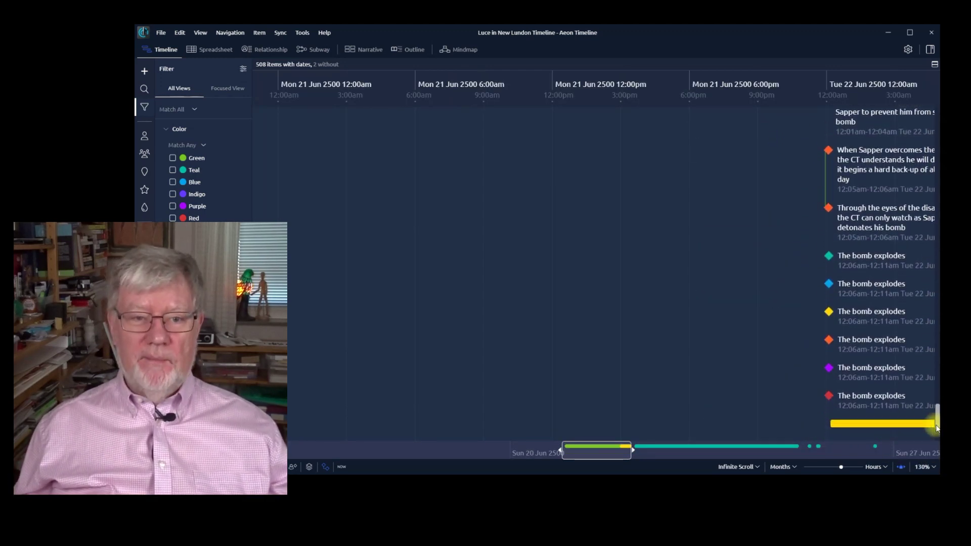
pyautogui.moveTo(614, 449); pyautogui.dragTo(639, 453)
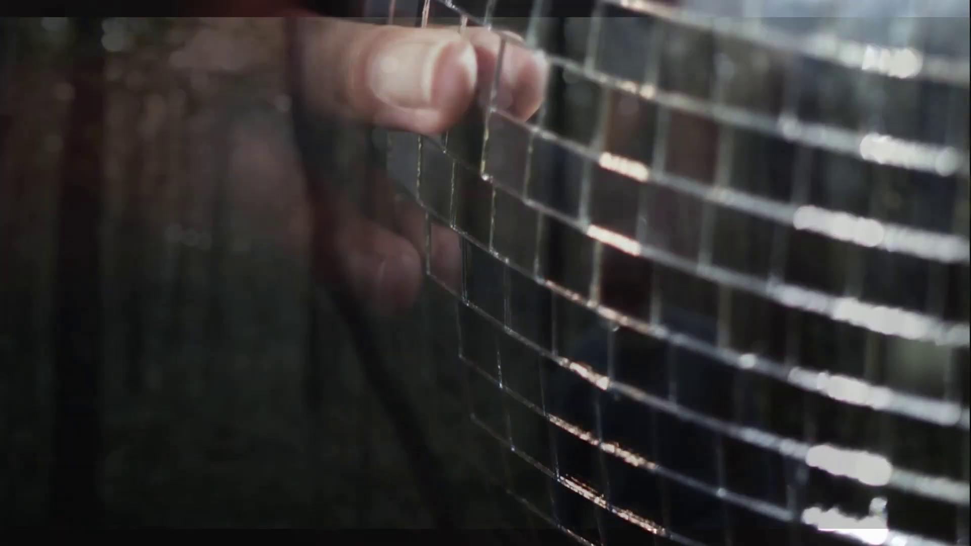